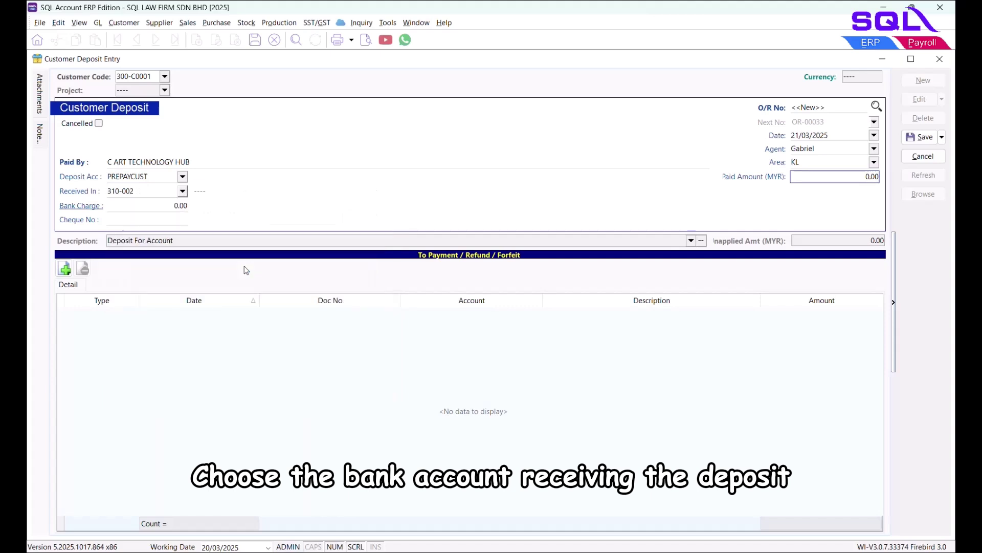
Step: Save a 100,000.00 deposit received into CIMB, with 10.00 bank charge and cheque 05770
key(Tab)
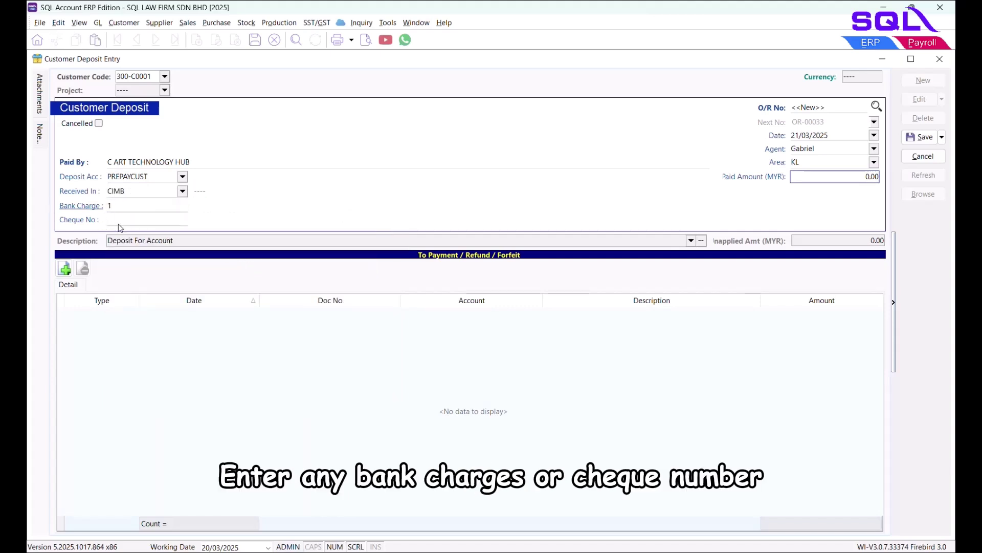
text(10)
click(130, 223)
text(05770)
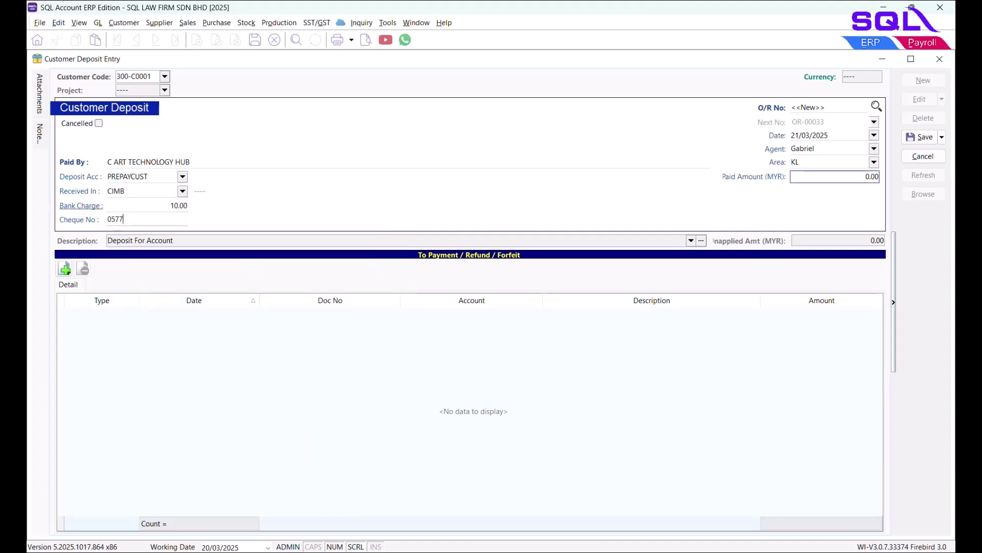
click(791, 176)
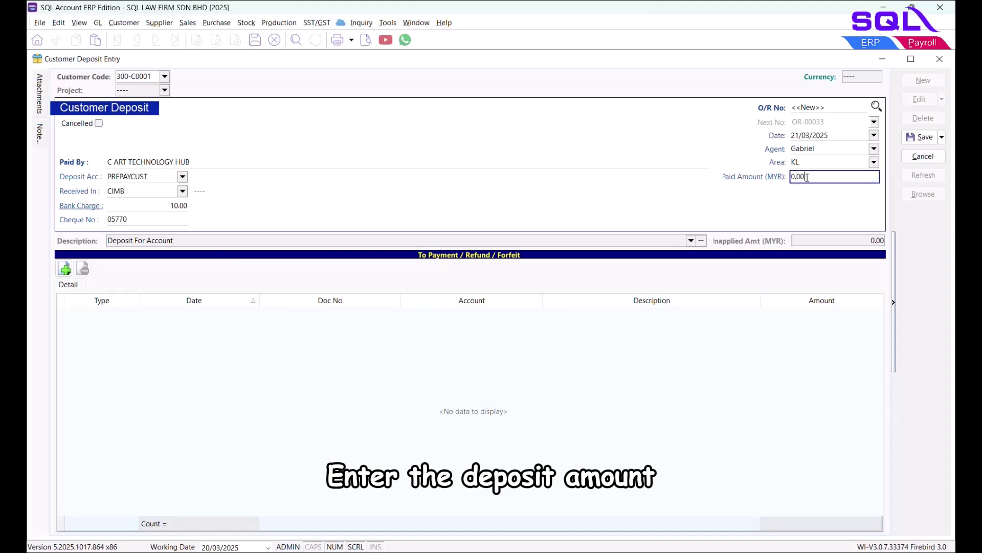
text(1)
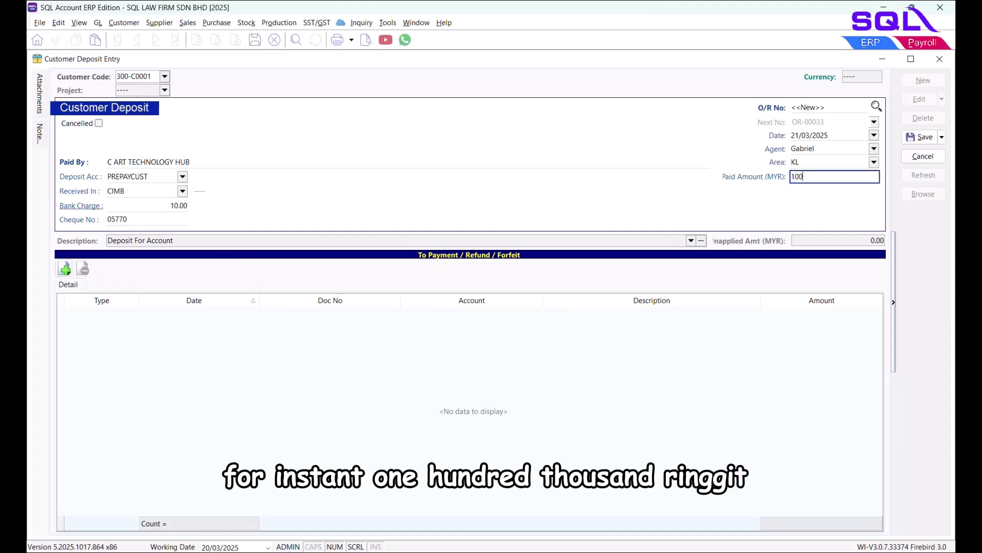
text(00000)
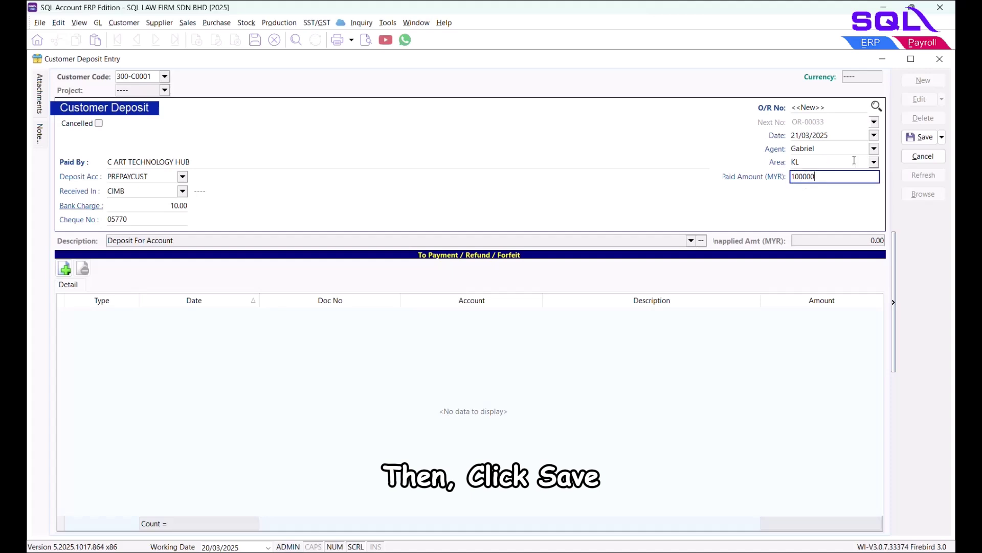
click(923, 138)
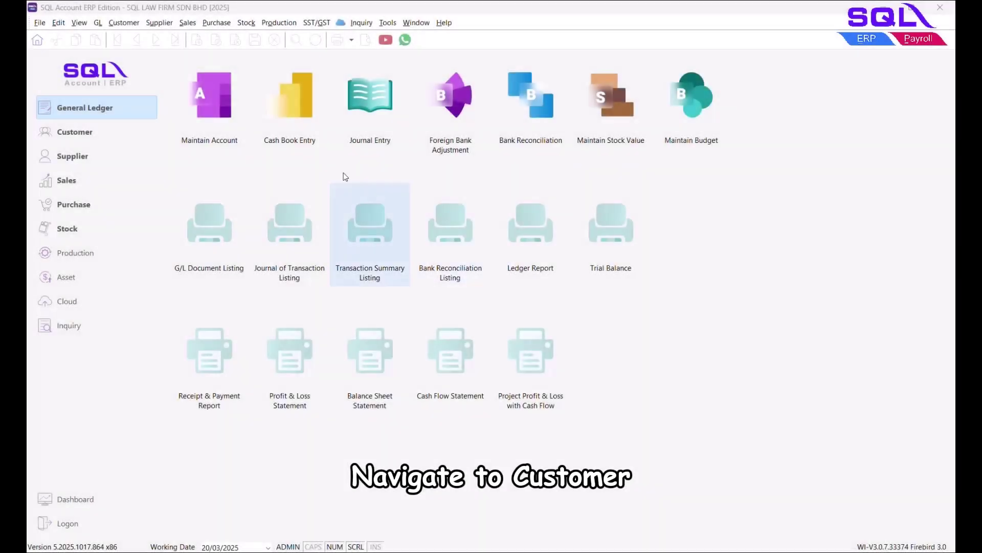
Step: Create a new customer payment for C ART TECHNOLOGY HUB (300-C0001) drawn from deposit OR-00033
click(124, 23)
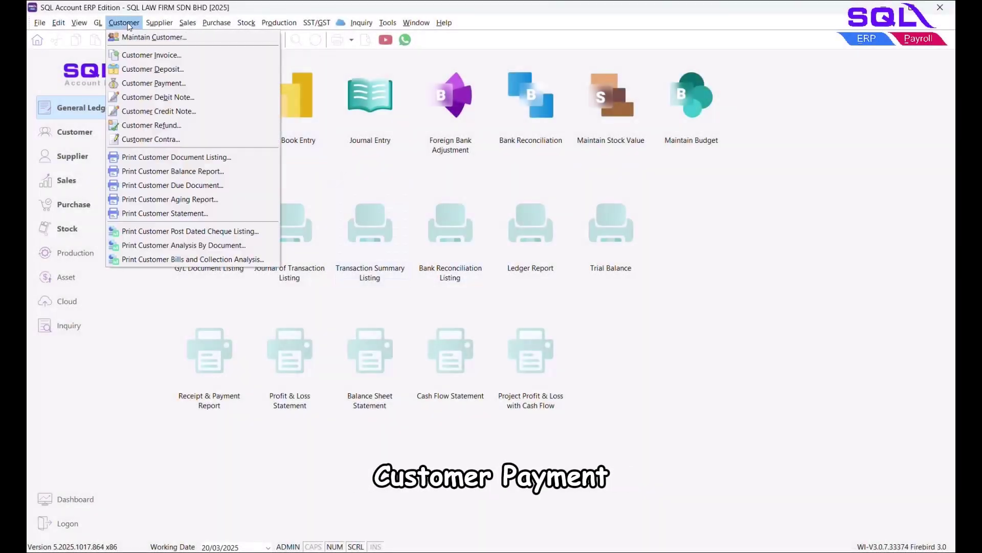
click(189, 84)
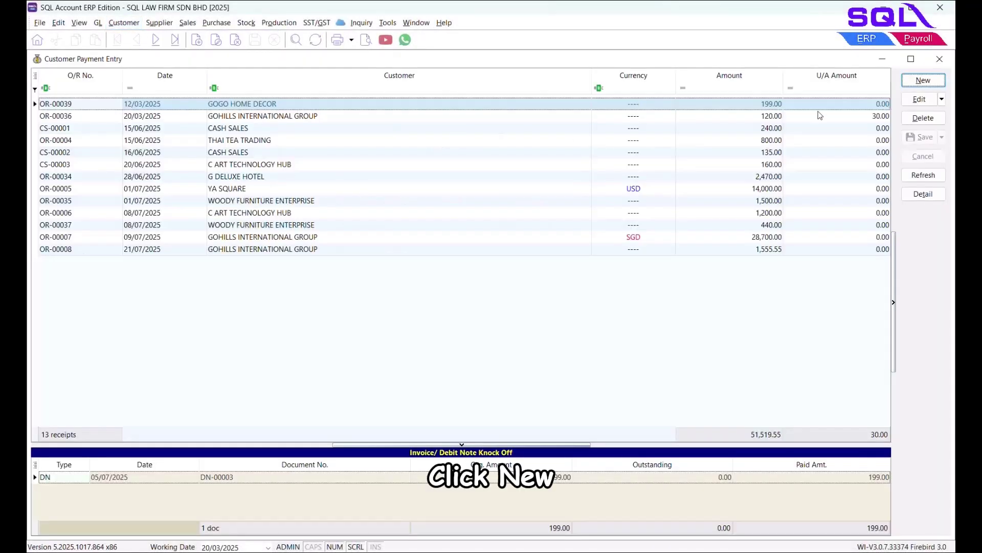
click(923, 80)
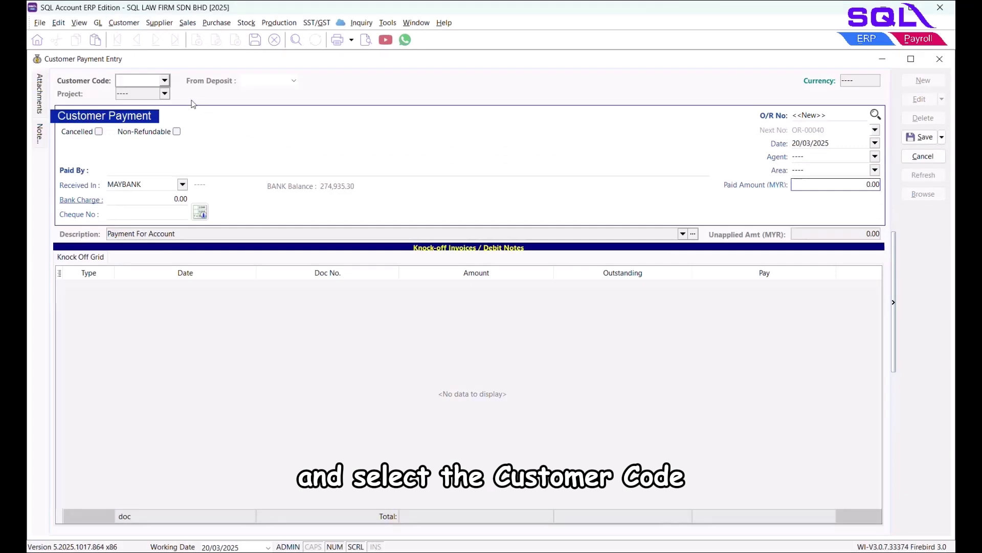
click(165, 81)
click(215, 125)
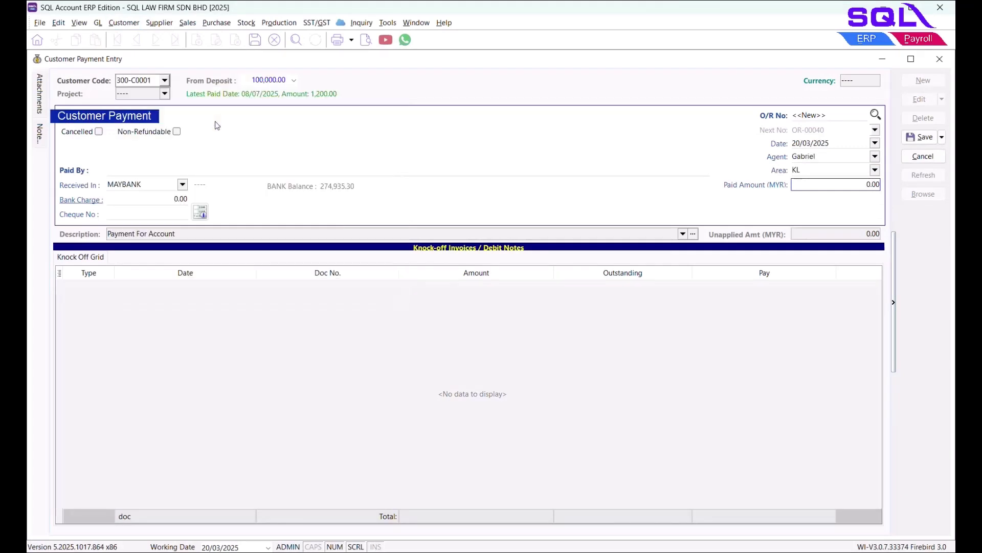
click(294, 80)
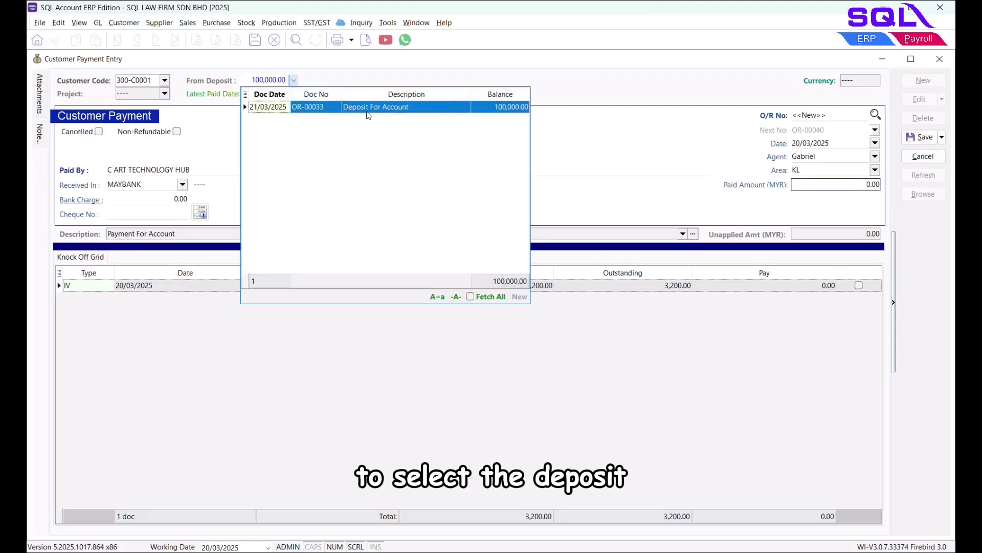
click(436, 108)
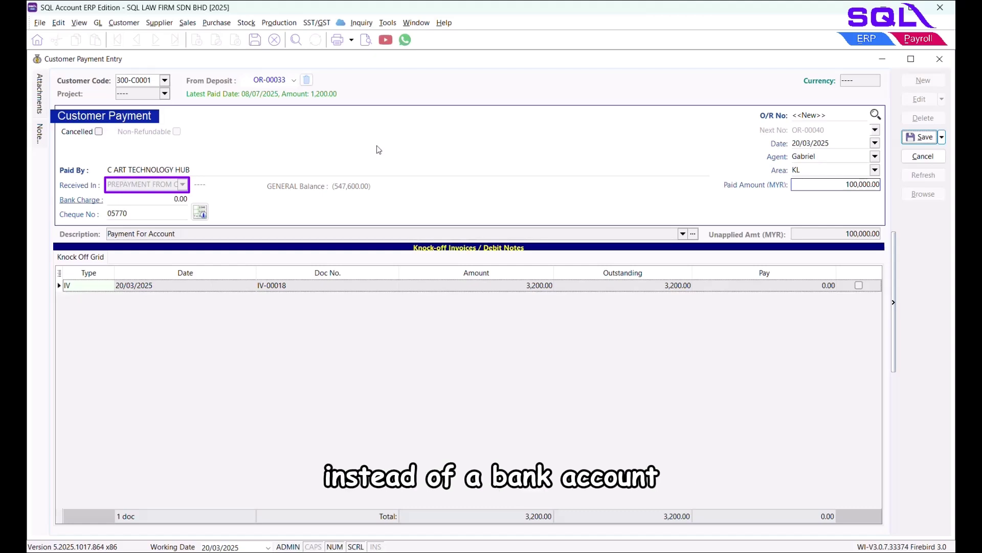
Step: Change the paid amount to 3200, knock off invoice IV-00018, and save the payment
click(878, 186)
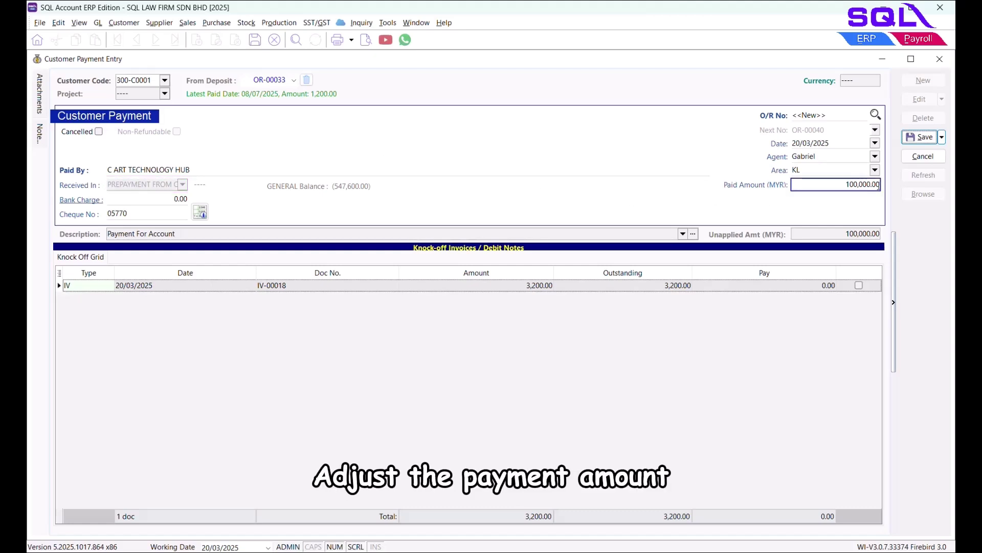
drag(879, 186, 786, 186)
text(3200)
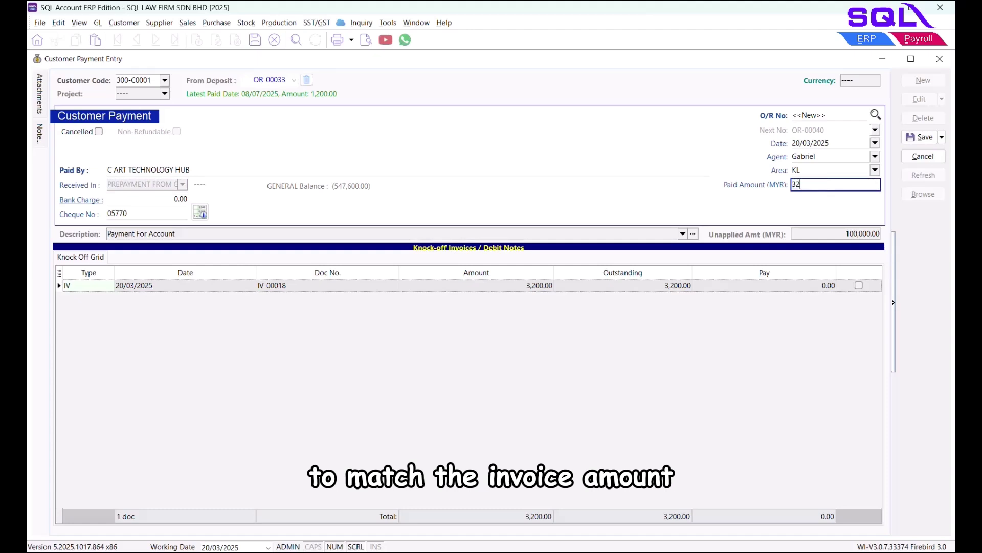
click(858, 286)
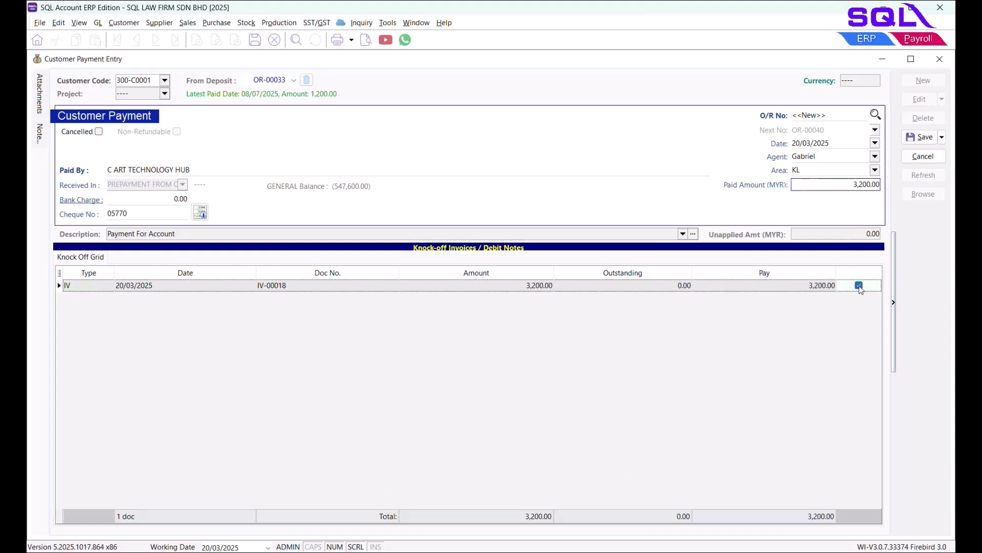
click(930, 142)
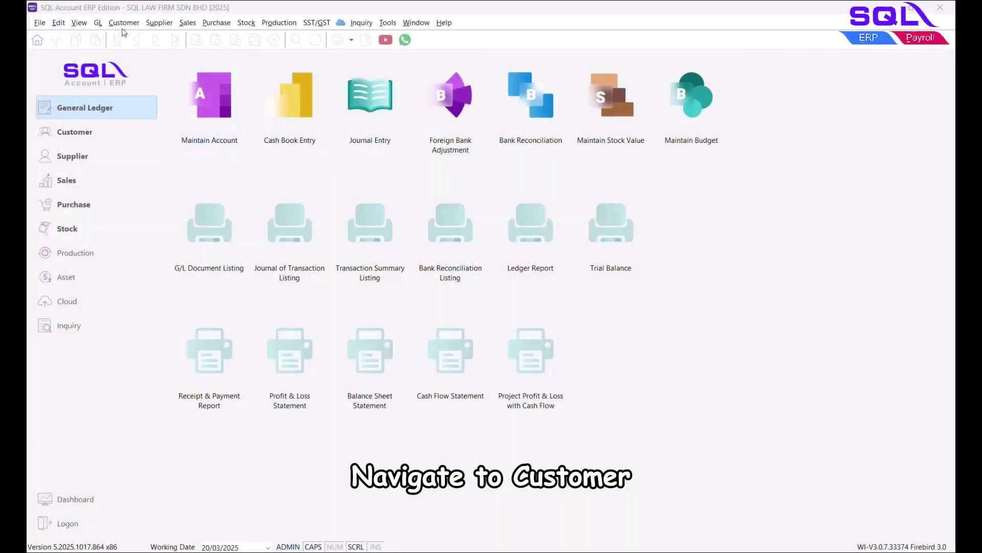
Step: Open customer deposit OR-00033 and show its refund and forfeit options
click(124, 22)
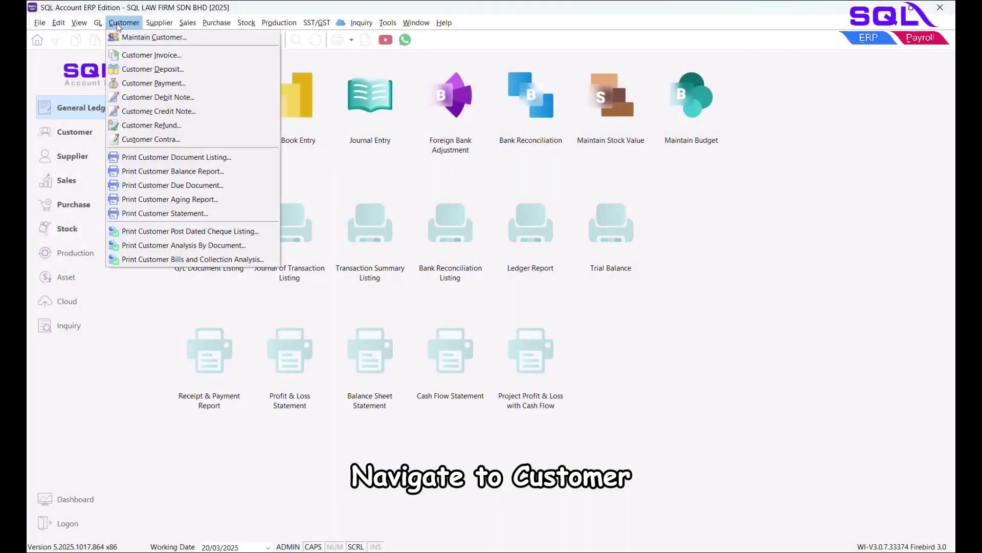
click(195, 68)
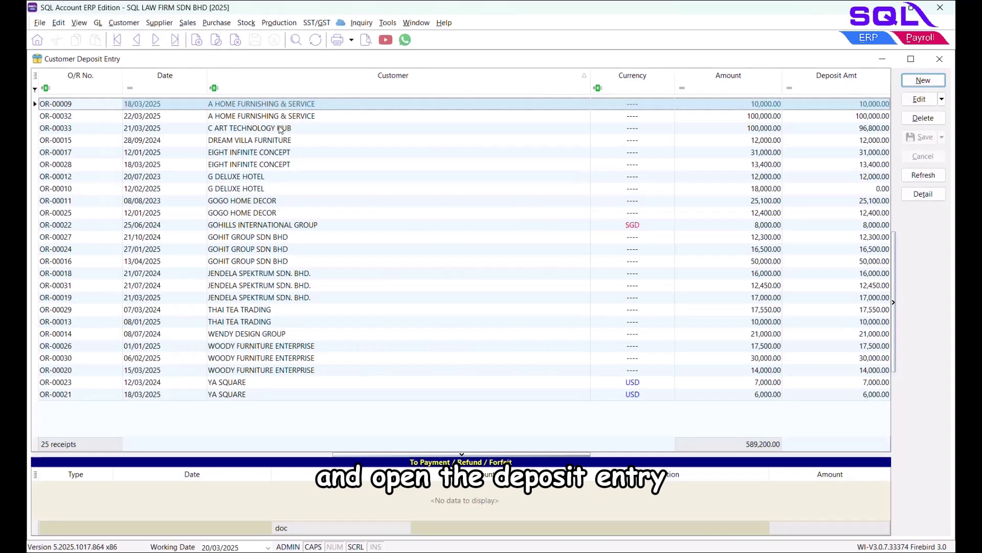
double_click(300, 131)
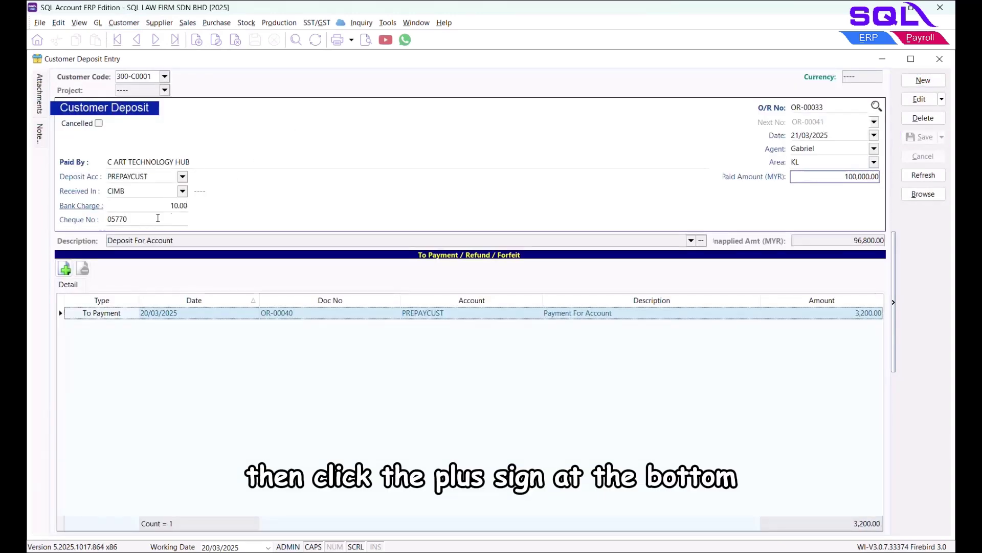
click(64, 268)
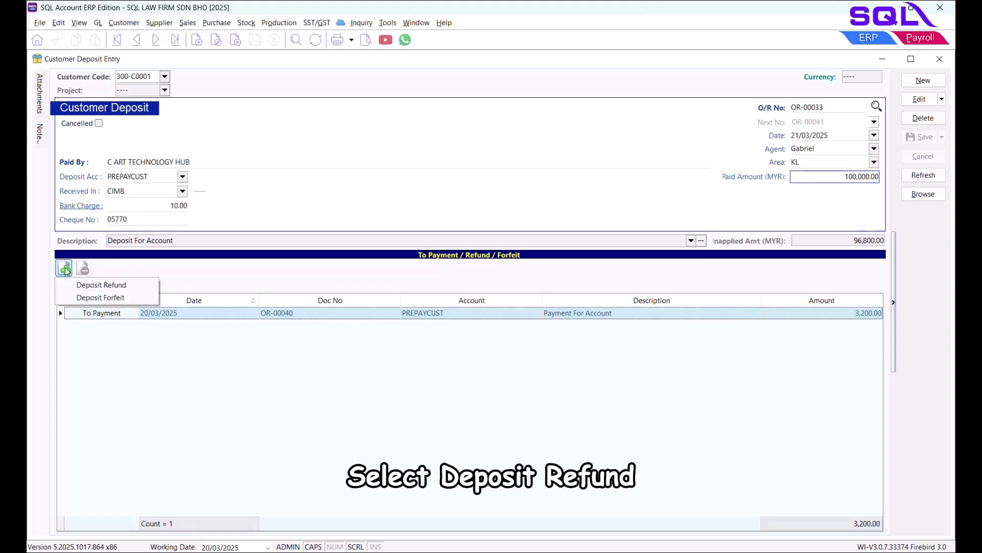
Step: Refund the 96,800.00 deposit balance through CIMB with cheque 07889
click(102, 285)
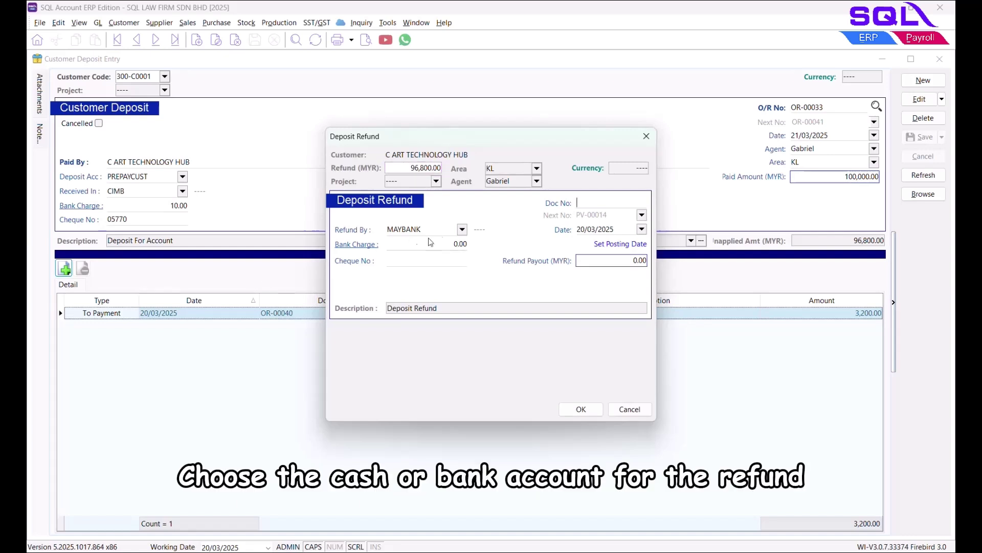
click(462, 229)
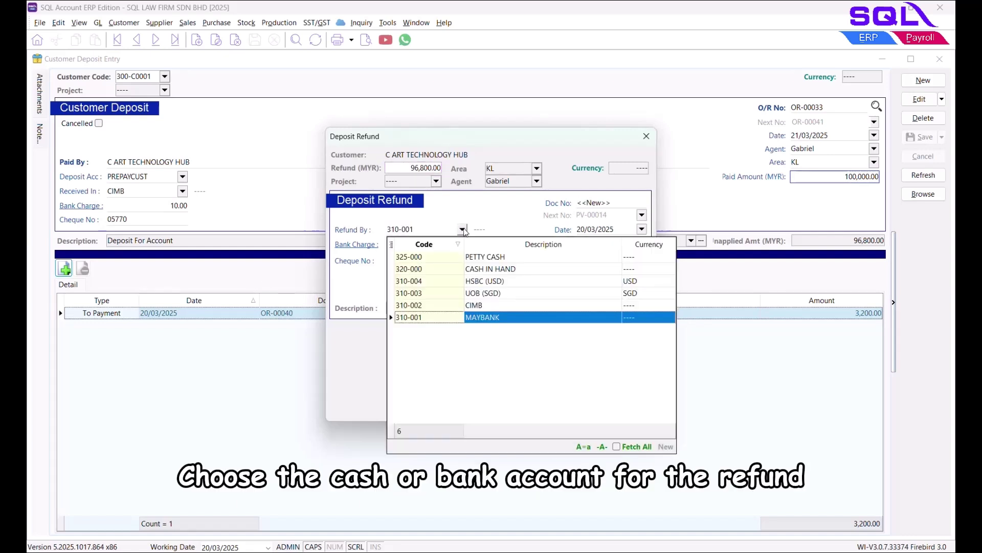
click(491, 305)
click(632, 264)
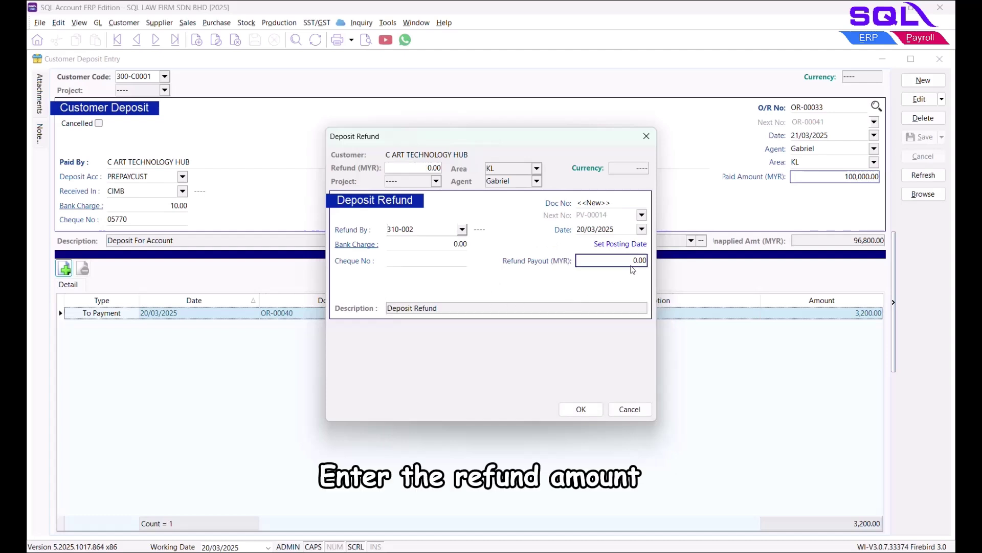
text(9)
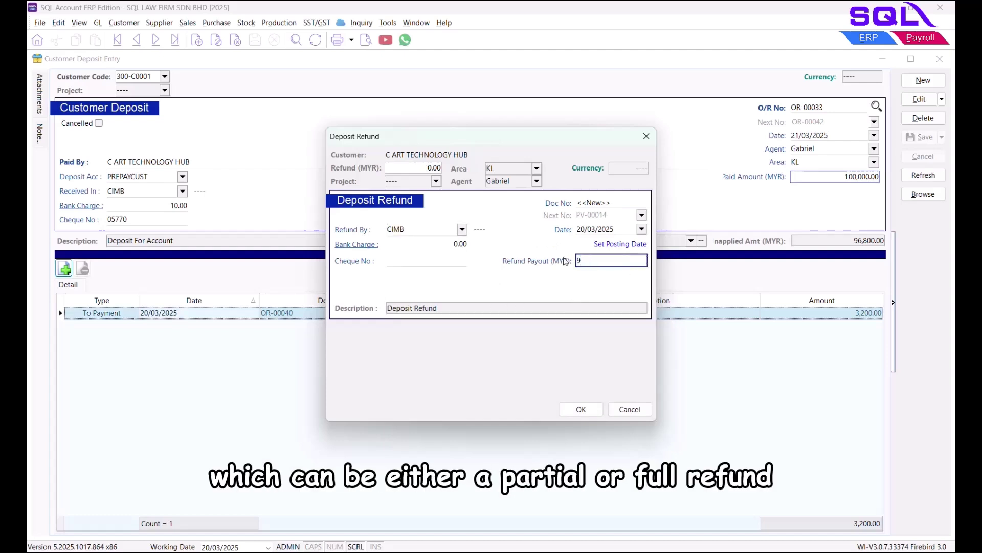
text(6800)
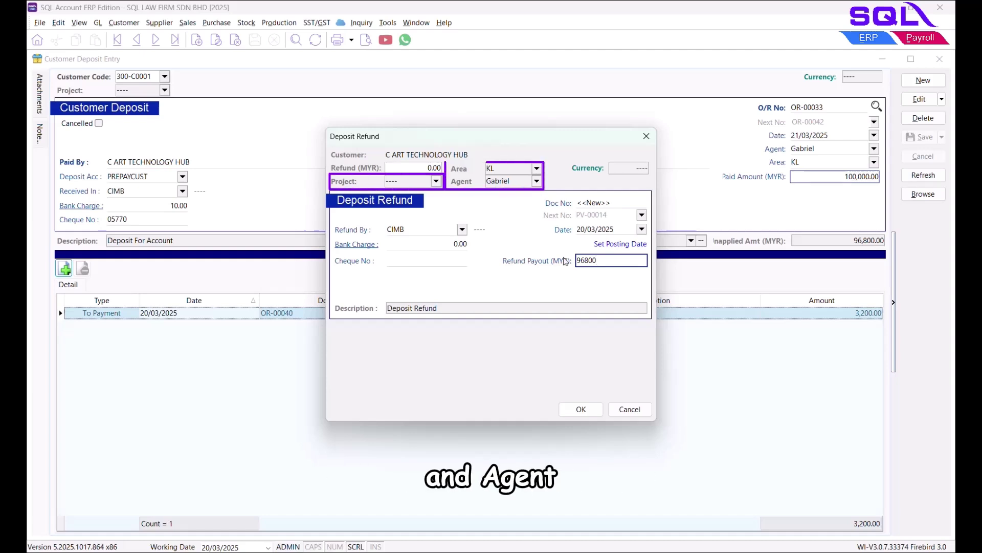
click(405, 260)
text(0)
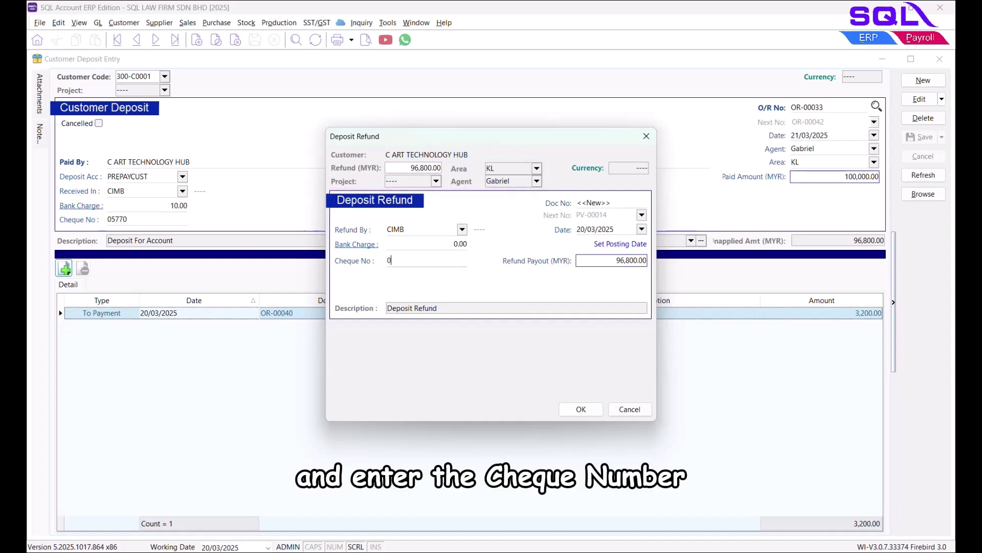
text(7889)
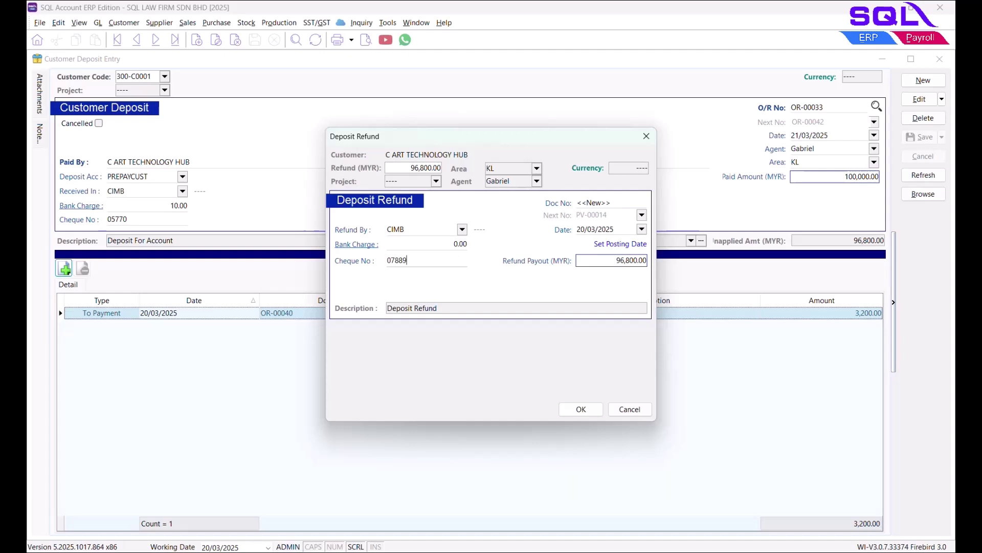
click(593, 410)
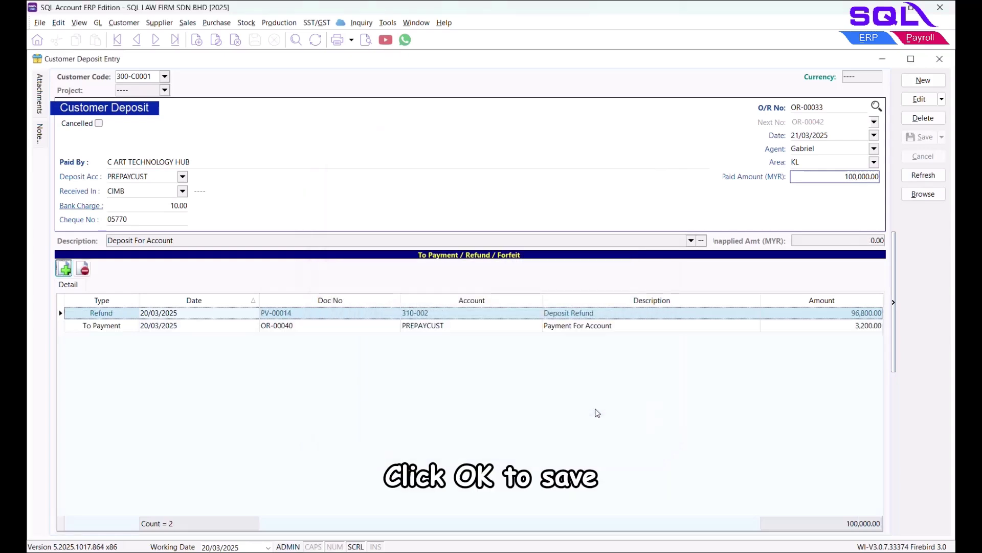